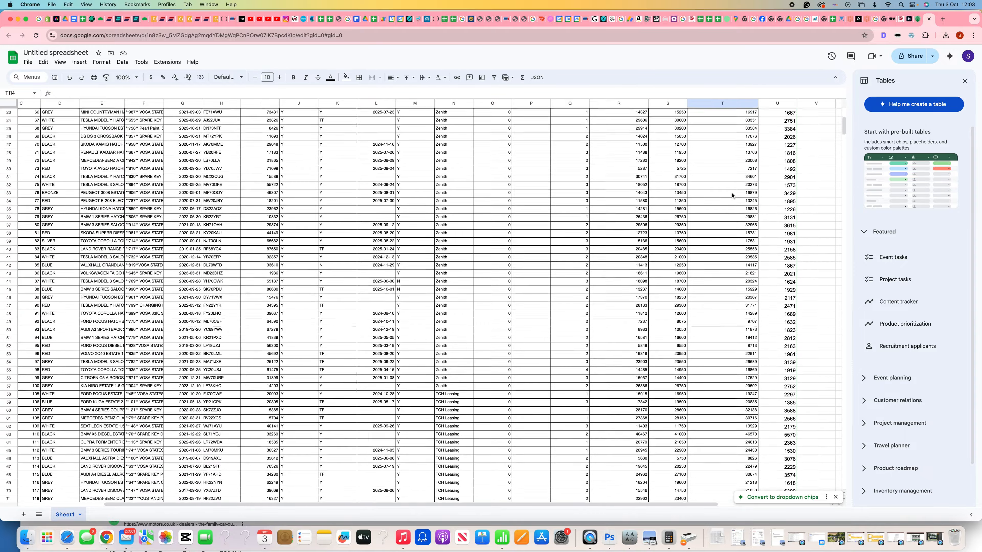
- Review the vehicle list from the first to the last row, including the Margin column and the leading columns
scroll(732, 195, down, 15)
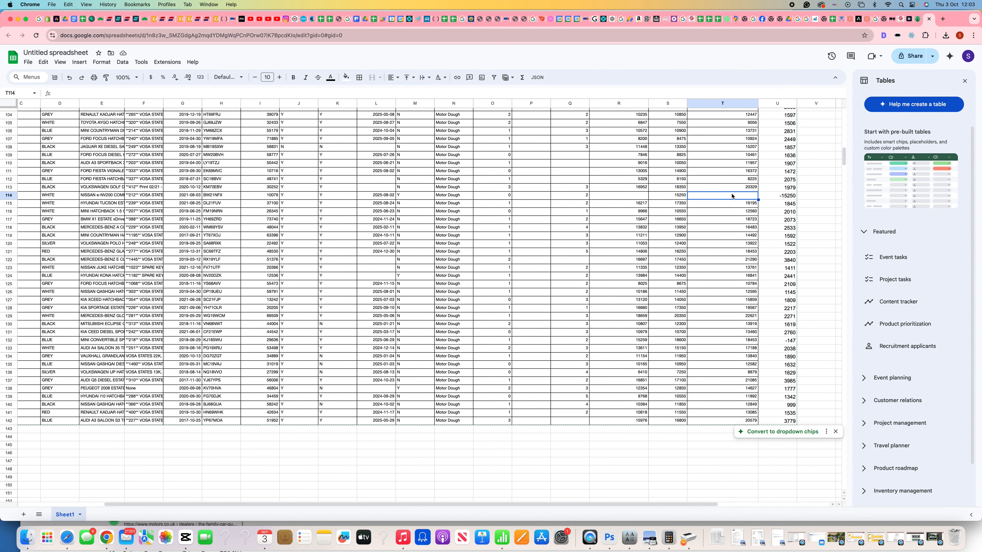
scroll(732, 195, left, 5)
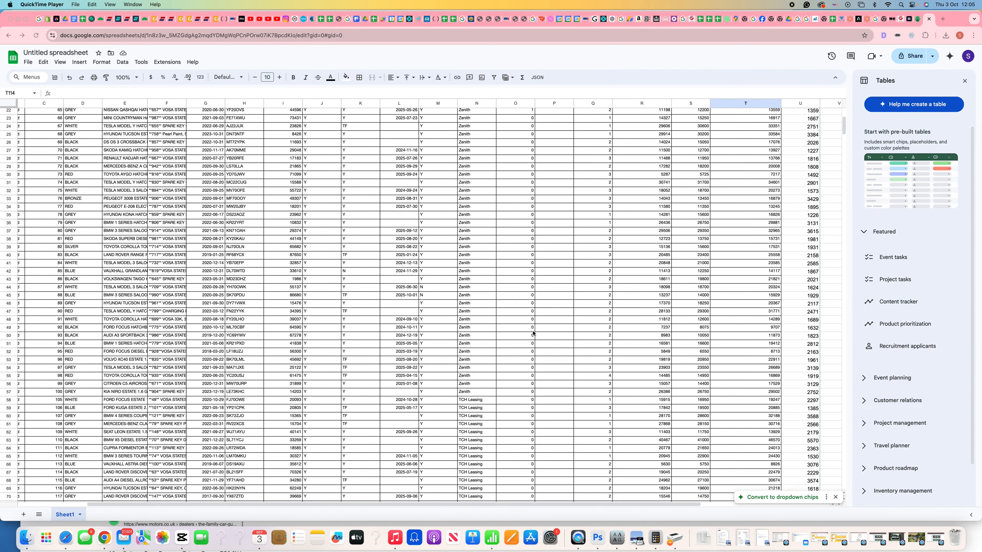
scroll(532, 333, down, 10)
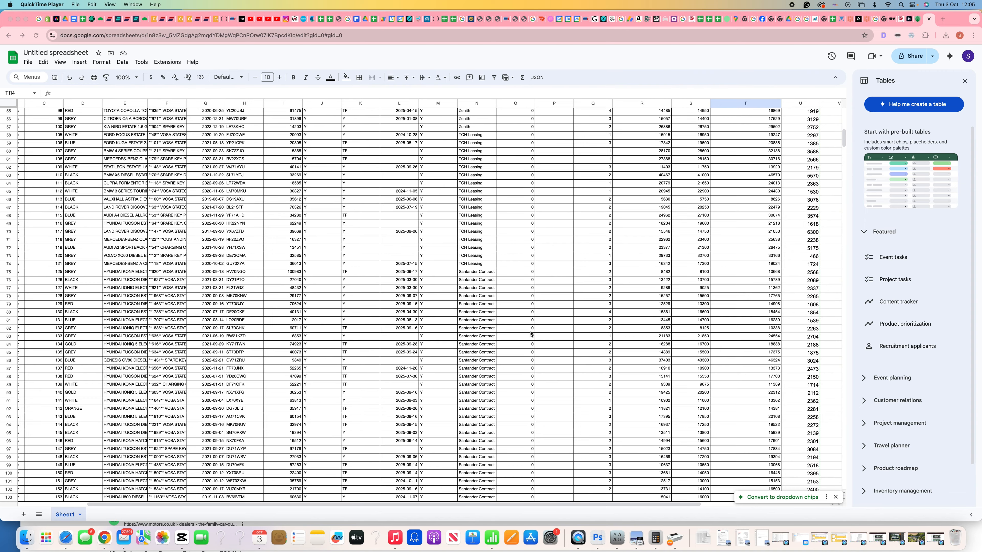
scroll(529, 334, up, 14)
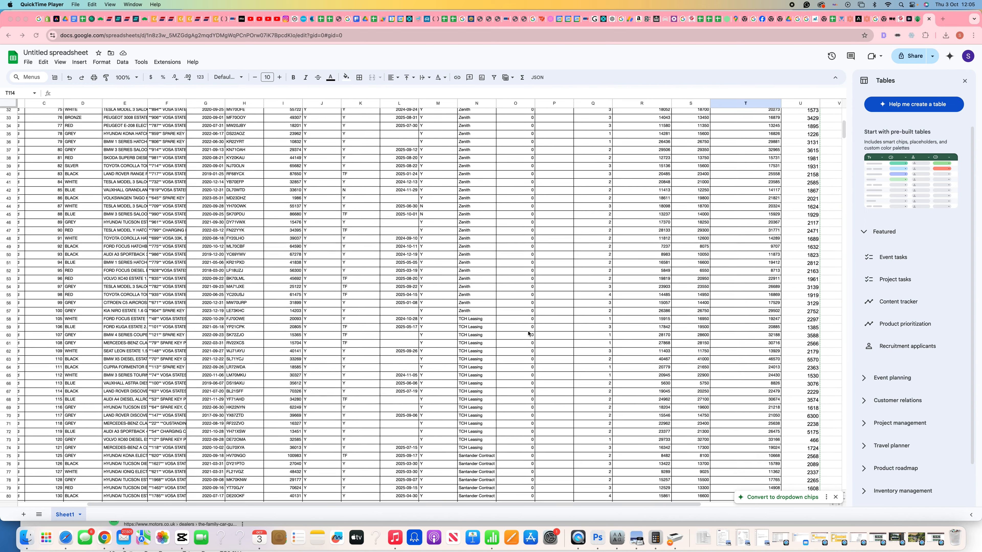
scroll(528, 333, up, 3)
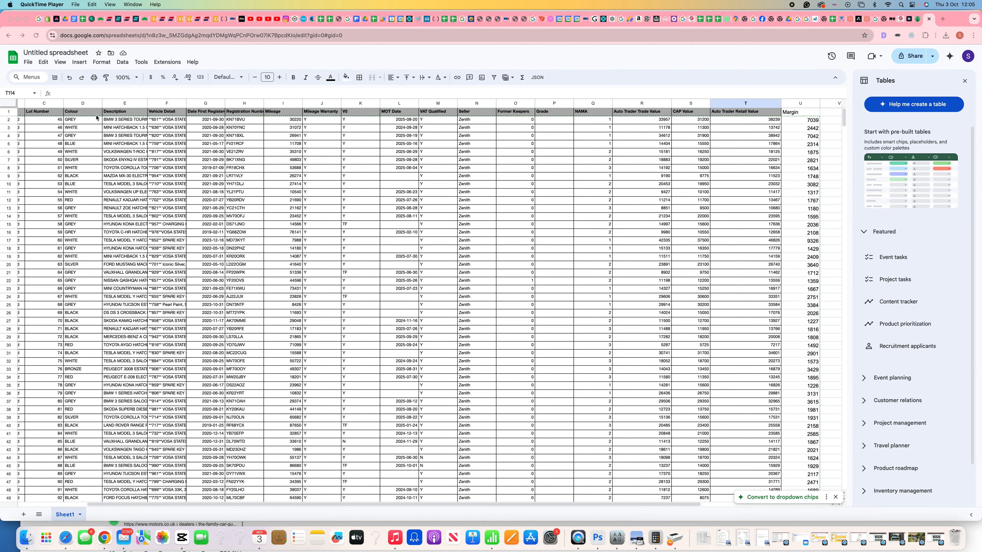
scroll(265, 161, left, 5)
scroll(265, 162, down, 2)
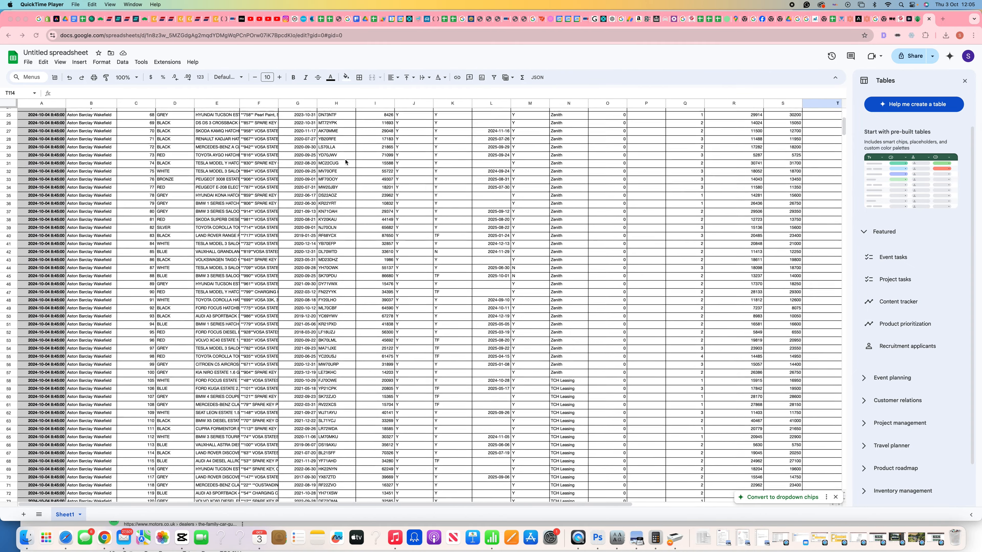
scroll(346, 162, up, 1)
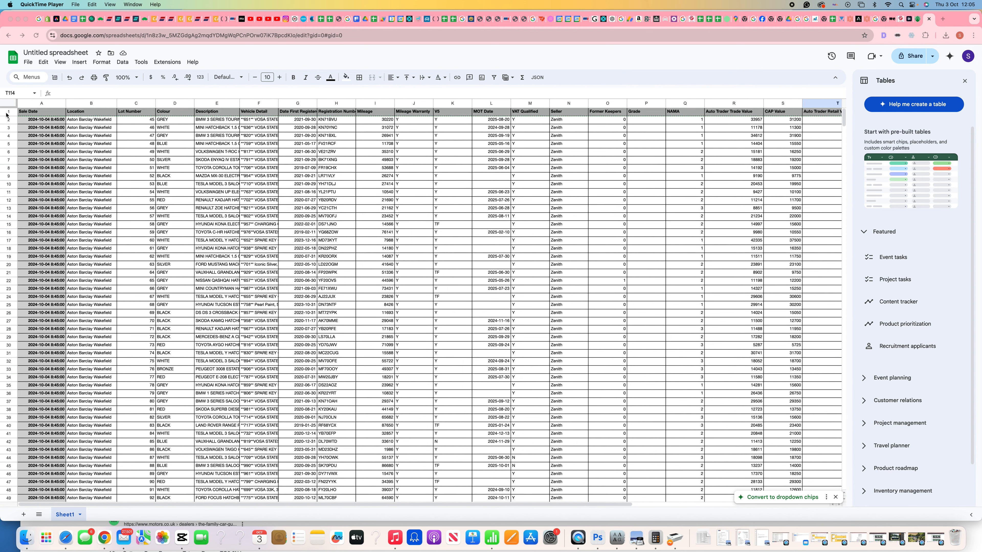
- Freeze the header row so the column titles stay in place while browsing the vehicle list
click(21, 115)
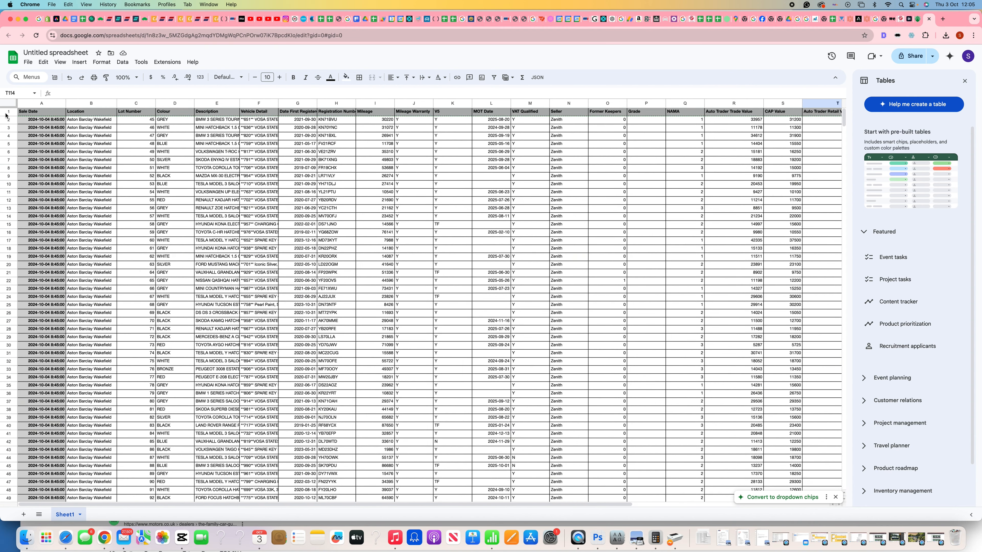
click(8, 112)
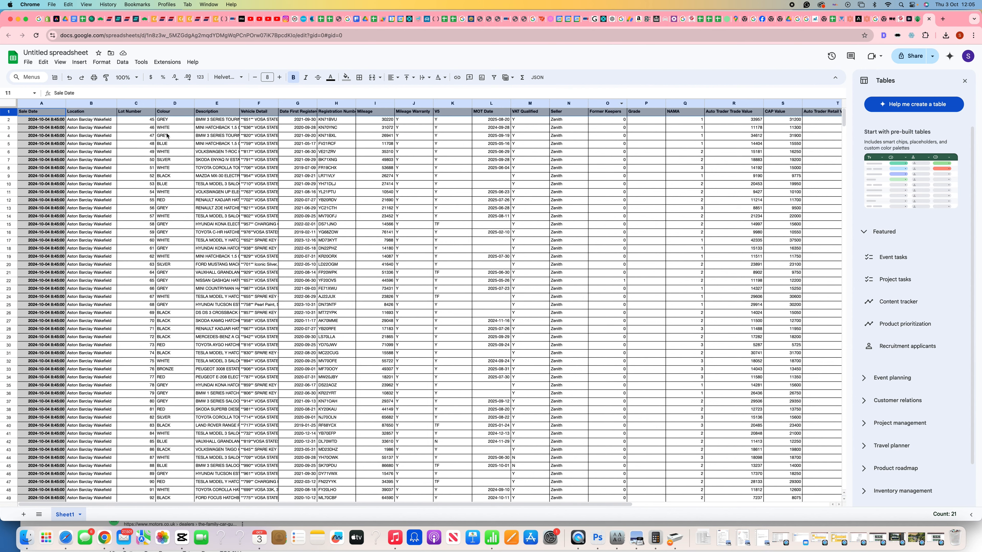
scroll(172, 141, down, 3)
scroll(172, 140, up, 3)
click(102, 62)
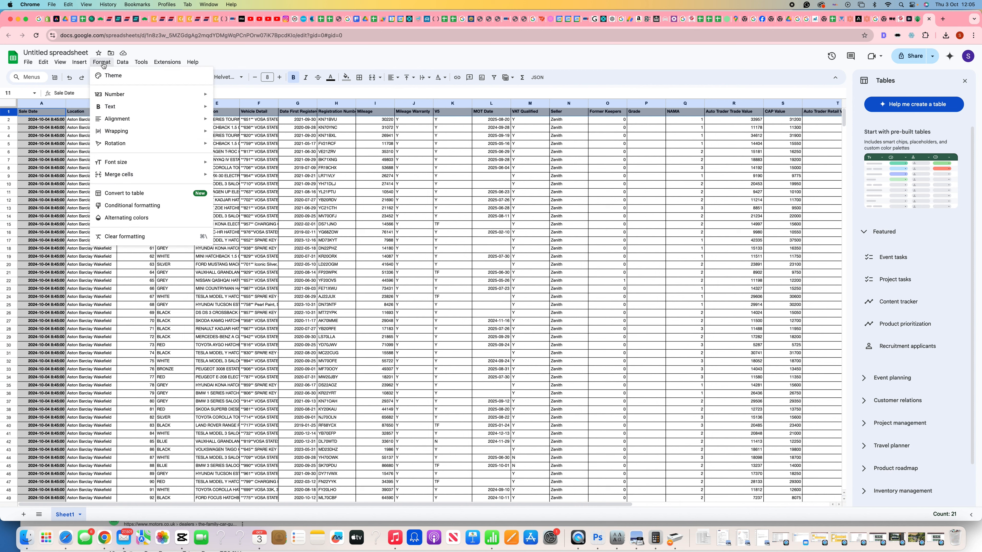
mouse_move(79, 64)
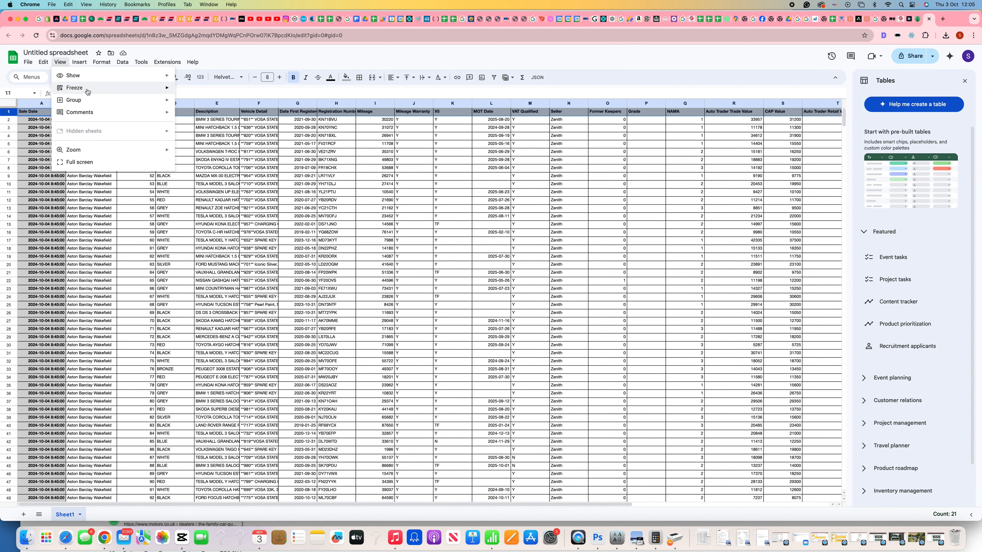
mouse_move(85, 90)
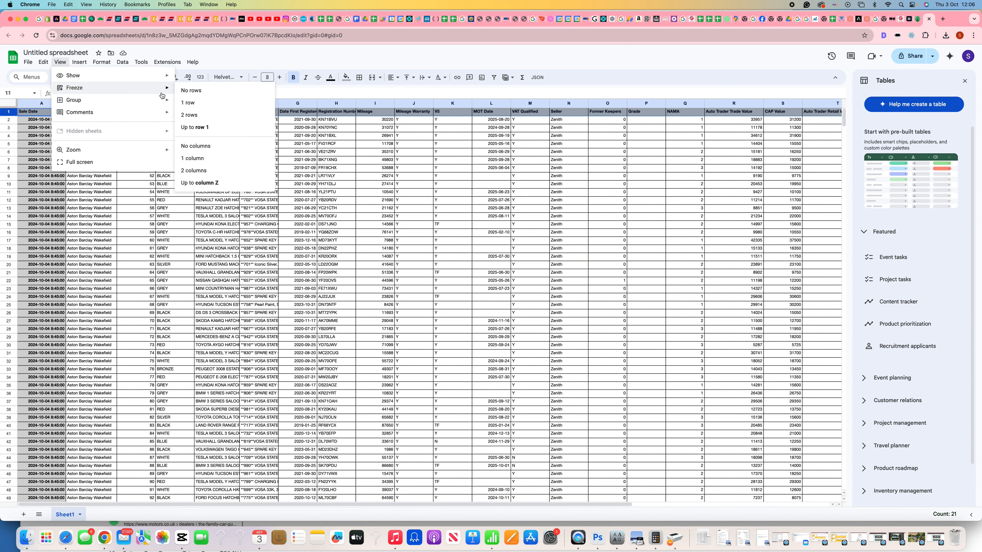
click(195, 104)
scroll(272, 208, down, 15)
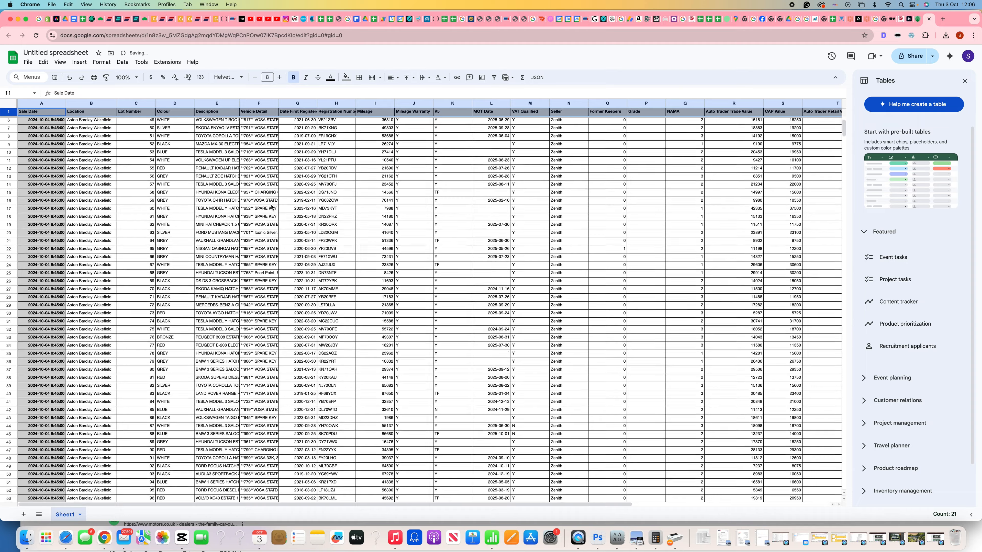
scroll(272, 208, up, 15)
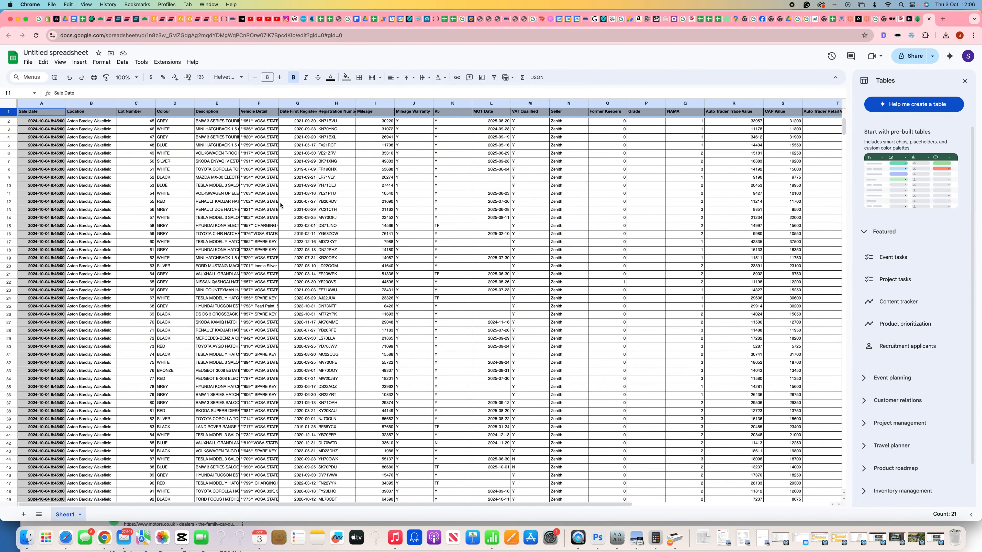
scroll(322, 197, right, 5)
scroll(321, 197, right, 5)
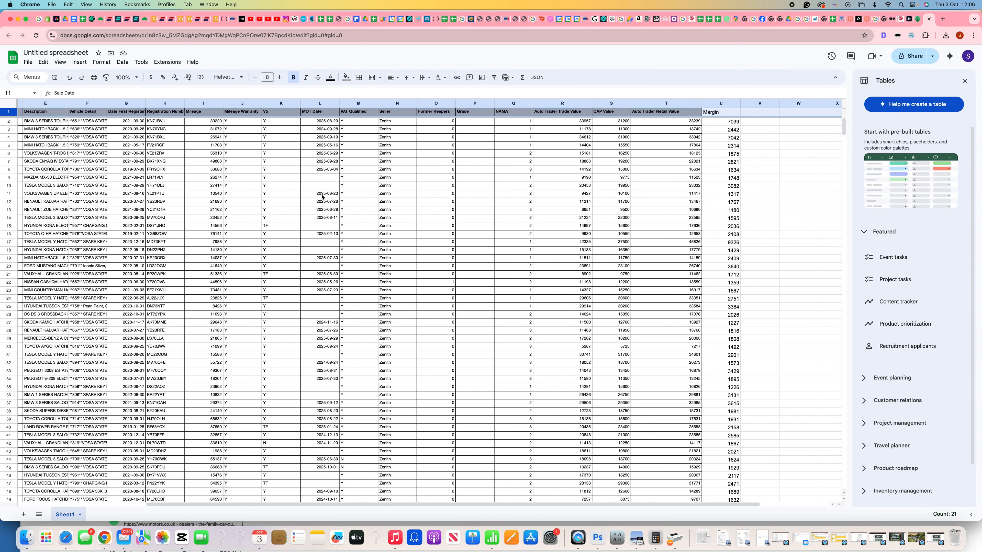
click(778, 218)
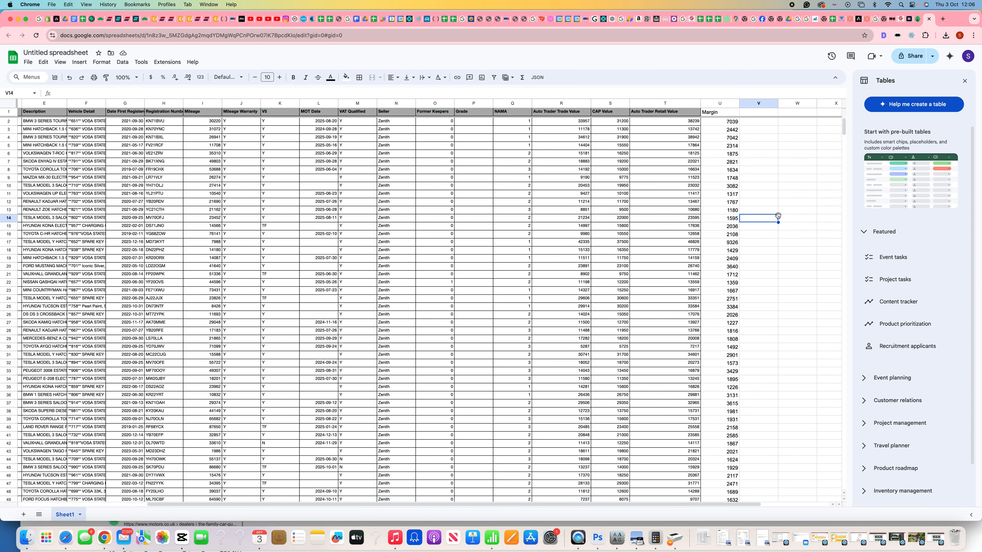
- Create a filter view based on the header row, covering the whole vehicle list
scroll(590, 205, left, 6)
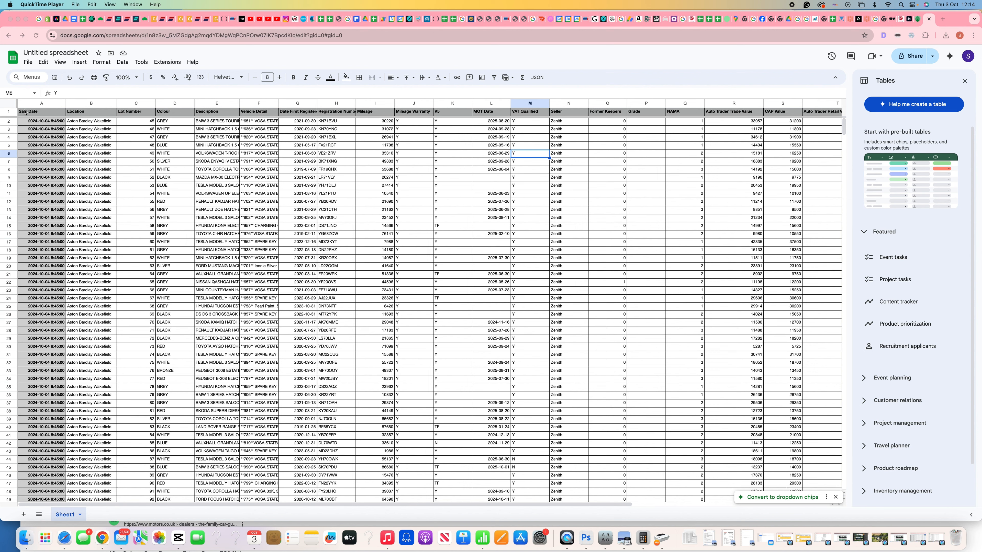
click(8, 112)
click(8, 112)
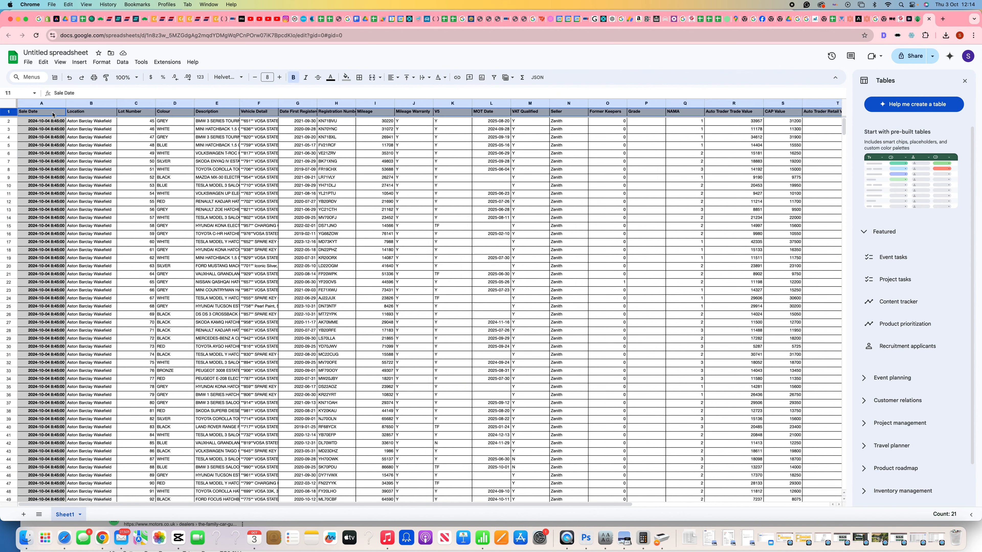
click(123, 63)
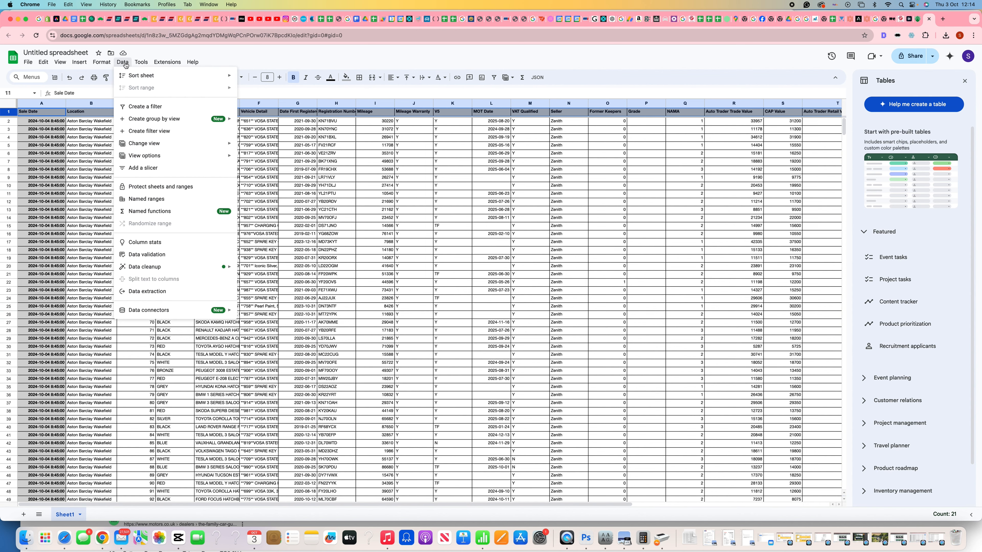
click(145, 131)
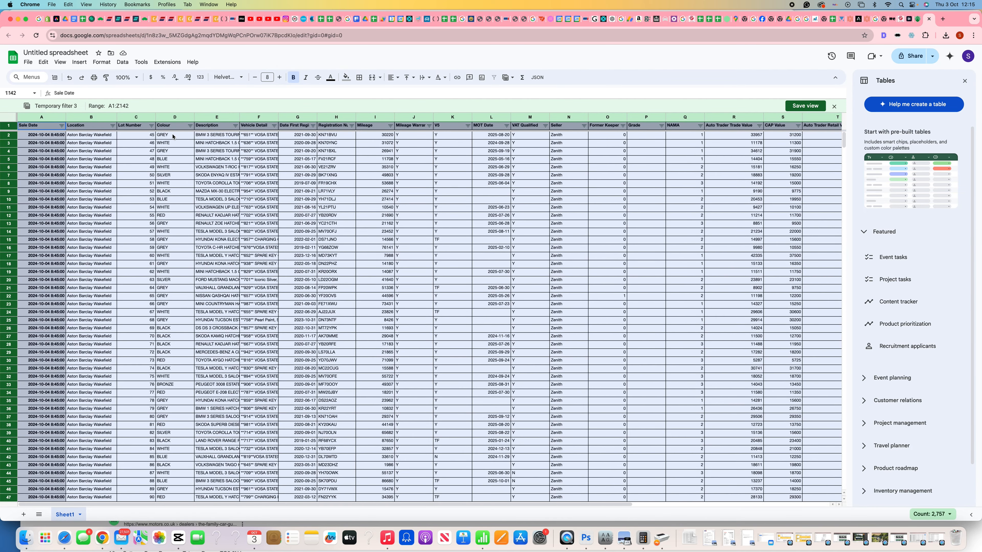
- Filter the Mileage column by condition to show only vehicles with a value less than 70000
click(371, 134)
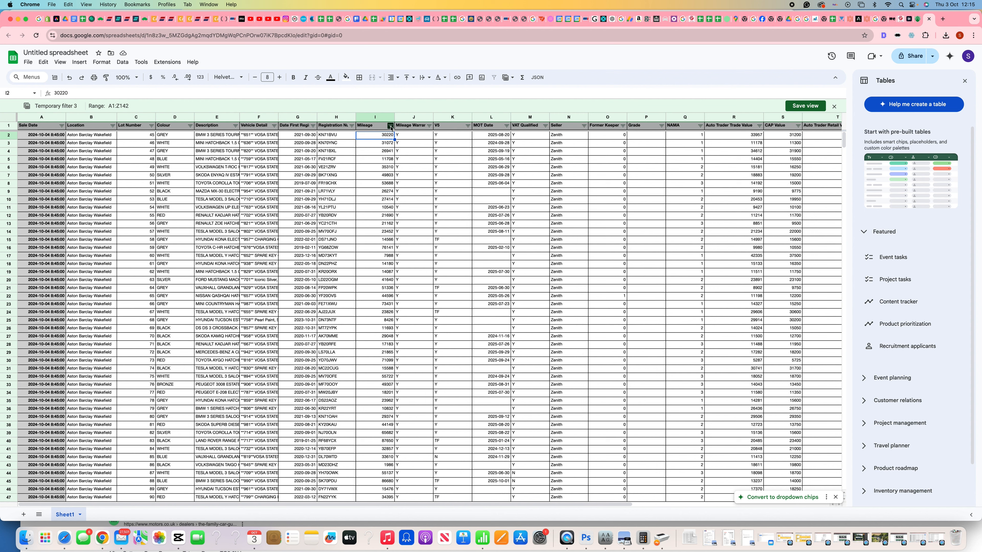
click(391, 126)
click(293, 196)
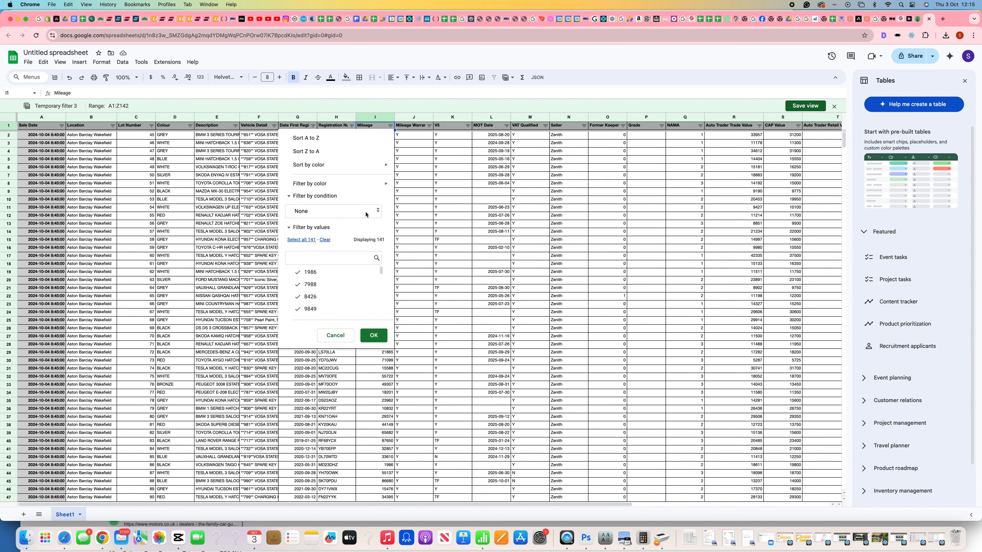
click(366, 215)
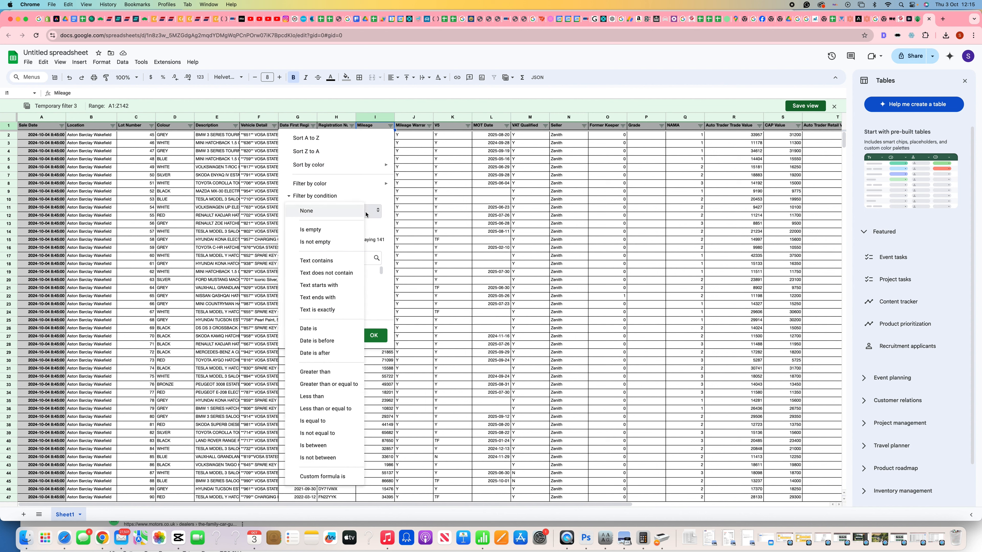
click(320, 400)
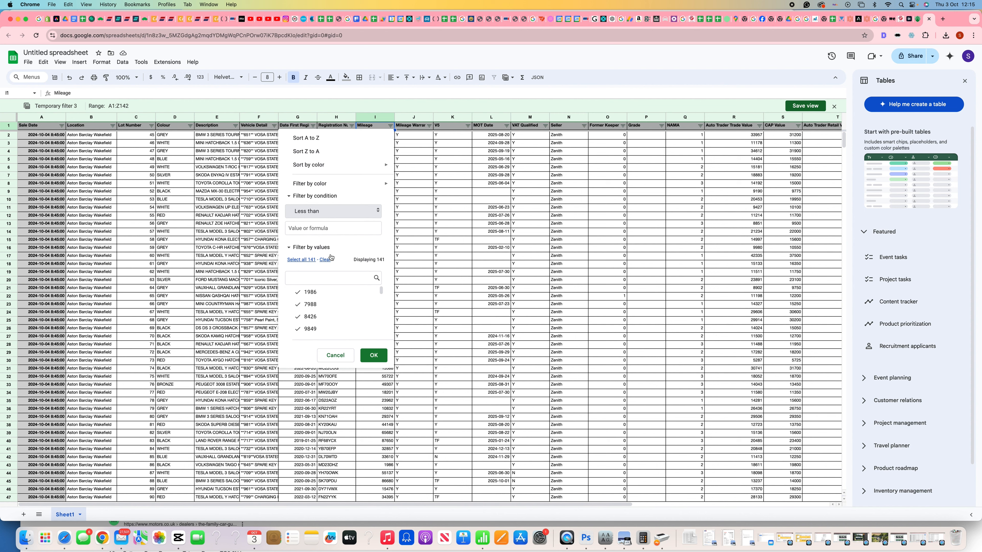
click(333, 229)
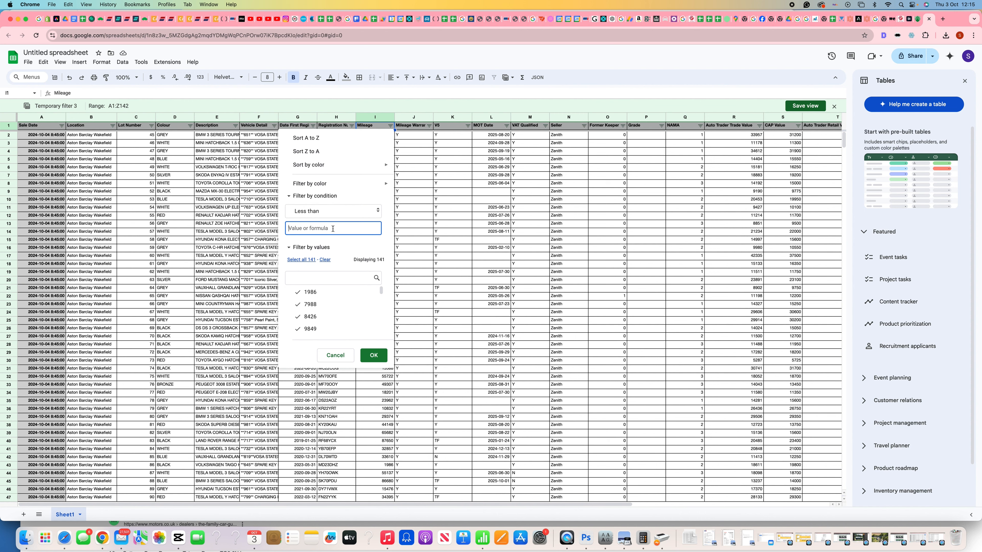
text(70000)
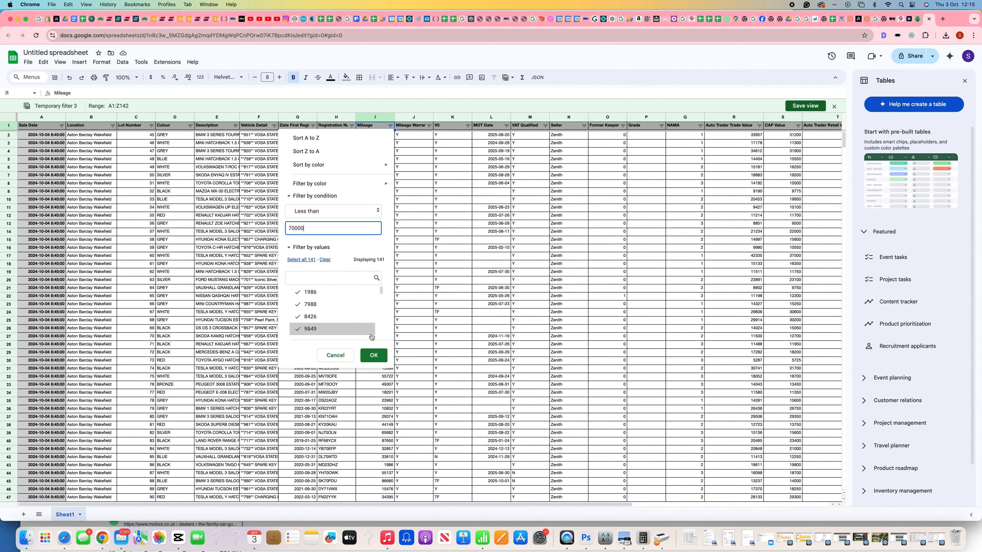
click(374, 355)
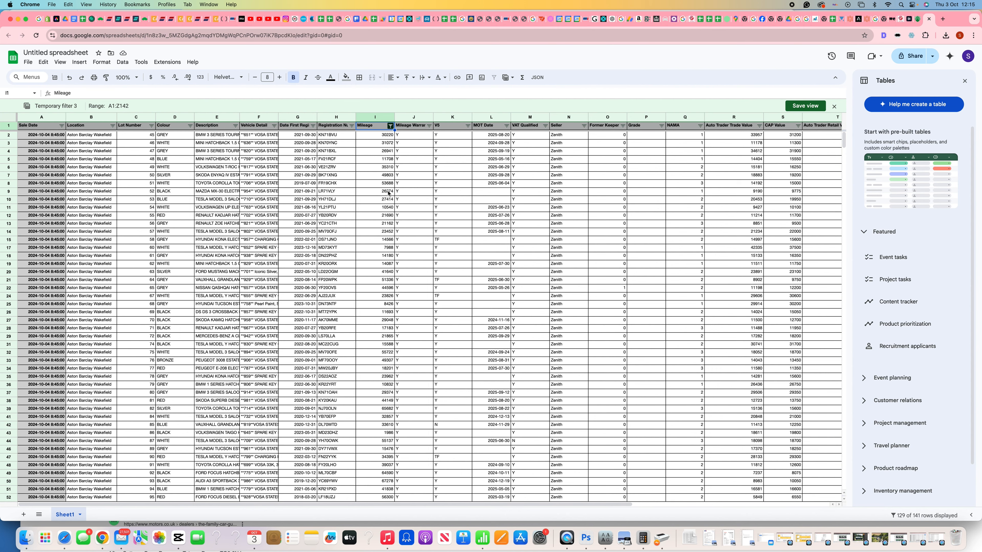
- Examine the Mileage values throughout the filtered vehicle list, down to the last row and back to the first
scroll(388, 192, down, 20)
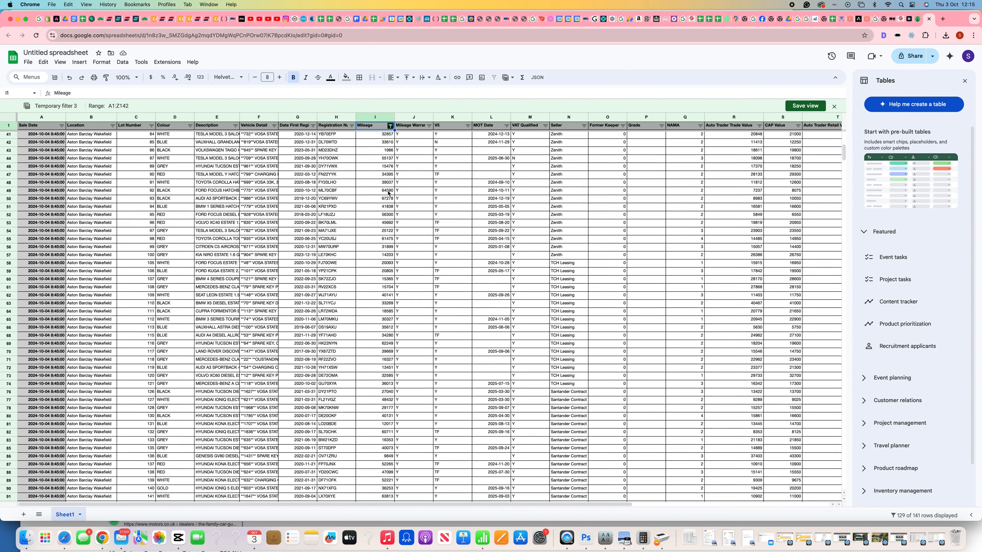
scroll(388, 193, down, 10)
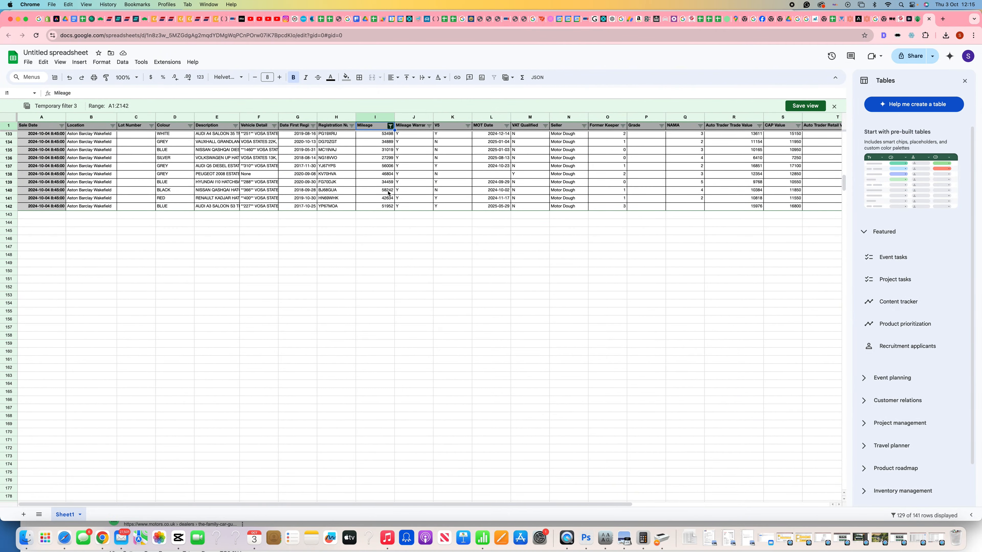
scroll(388, 192, up, 10)
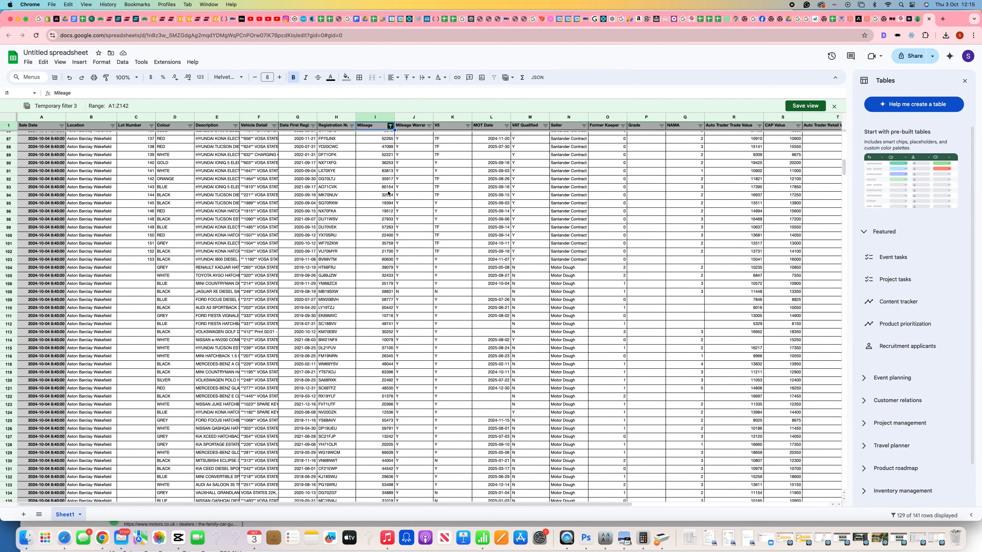
scroll(388, 193, up, 5)
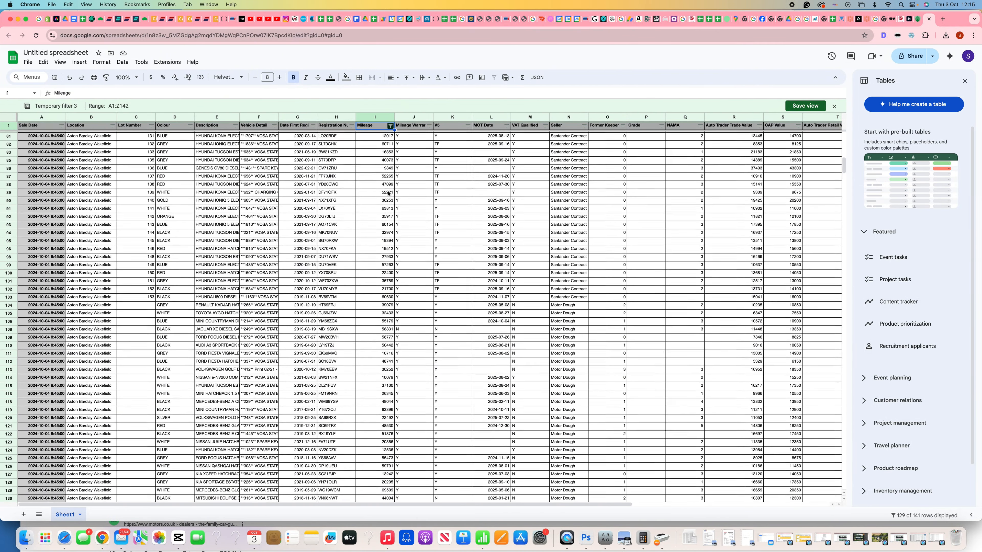
scroll(388, 192, up, 8)
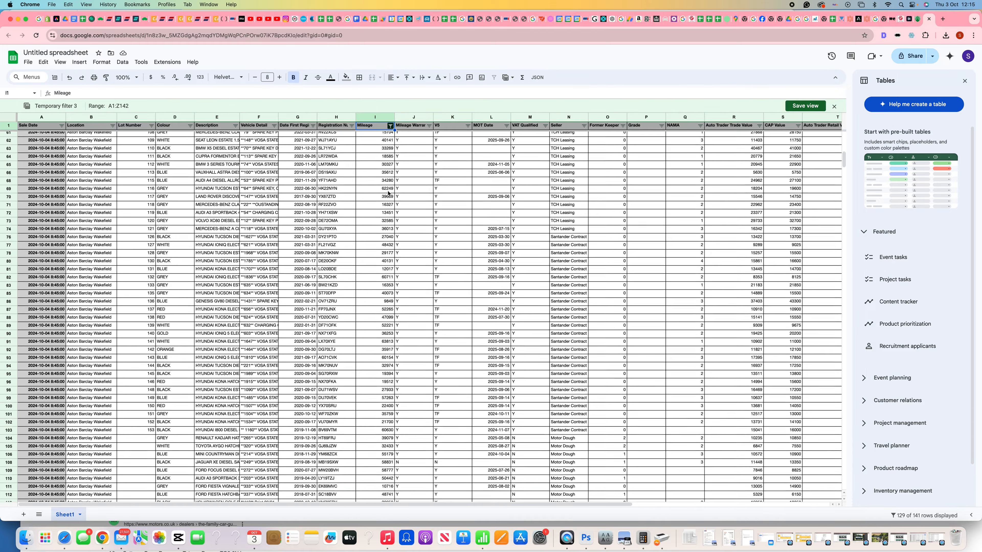
scroll(388, 192, up, 5)
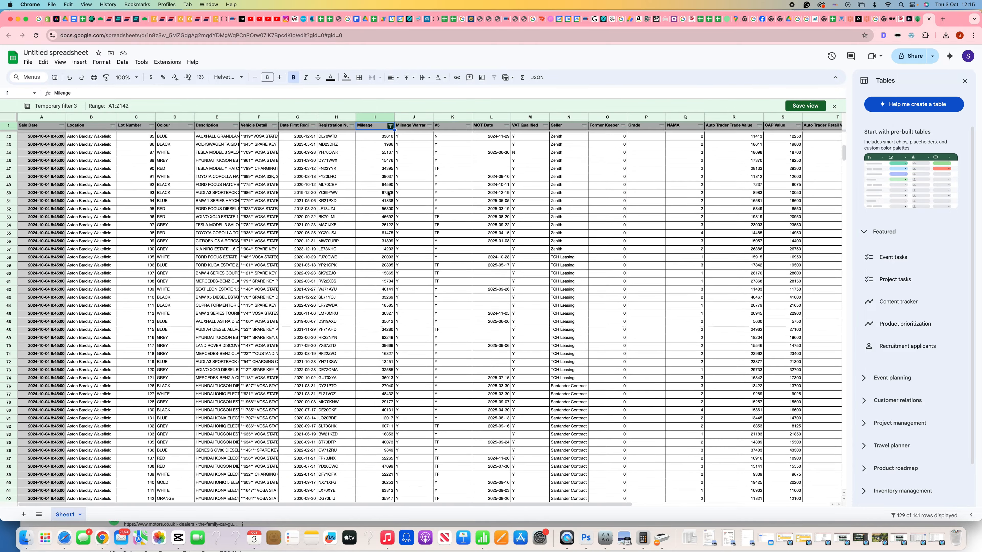
scroll(389, 192, up, 10)
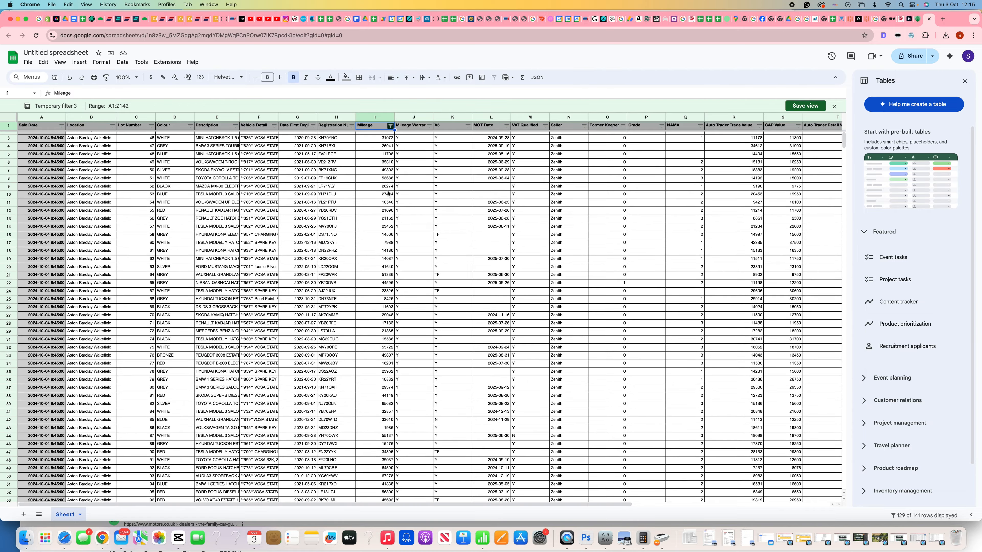
scroll(388, 193, up, 1)
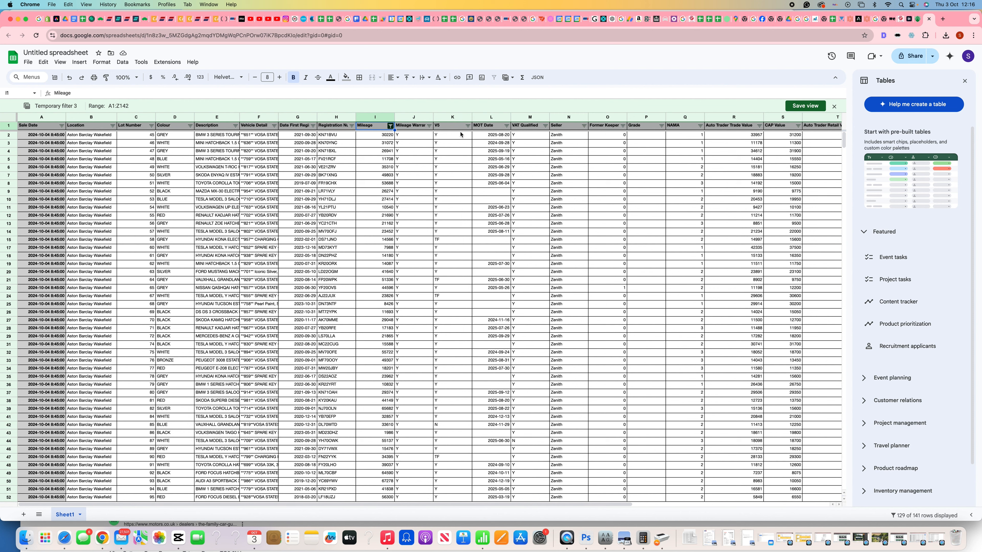
- Filter the V5 column by values to exclude N and TF, keeping only vehicles marked Y
click(468, 126)
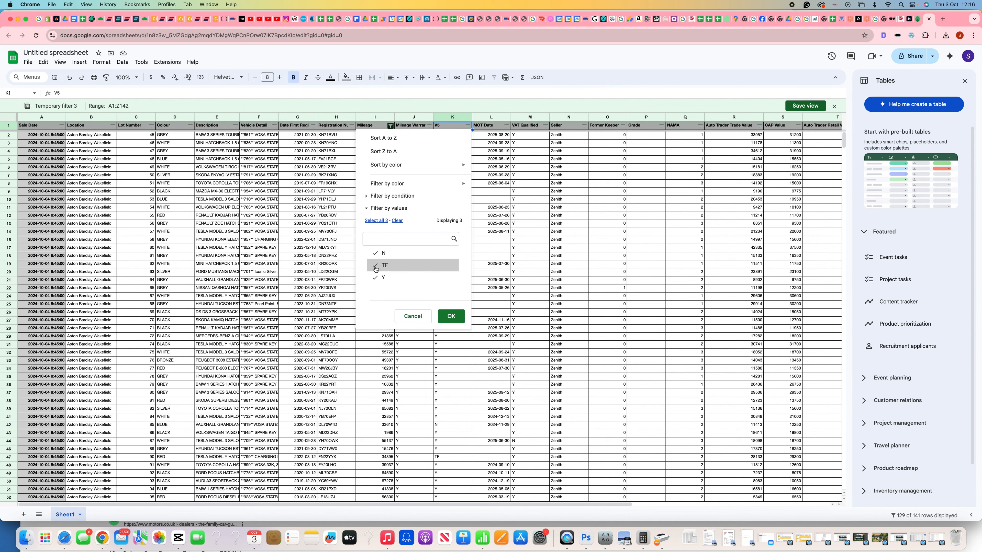
click(376, 254)
click(375, 267)
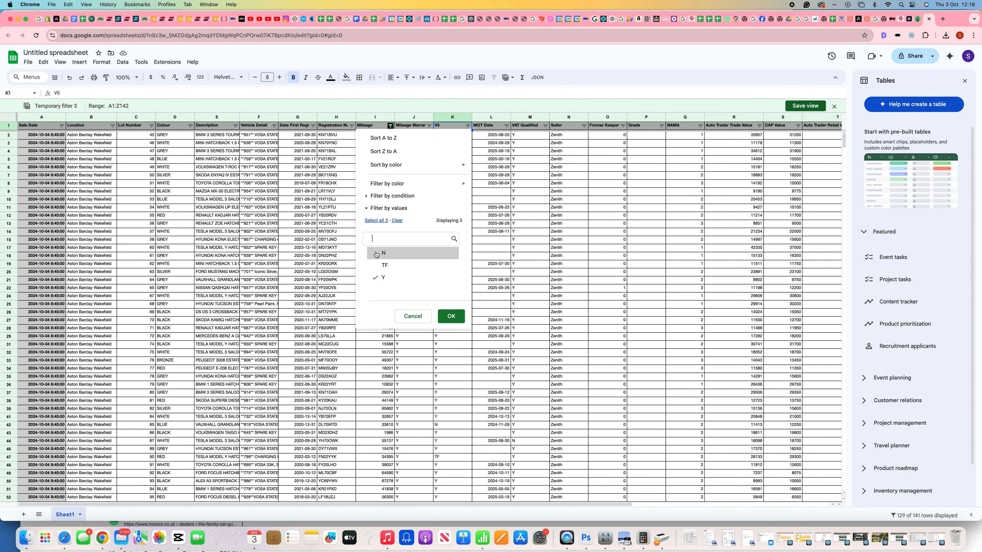
click(451, 316)
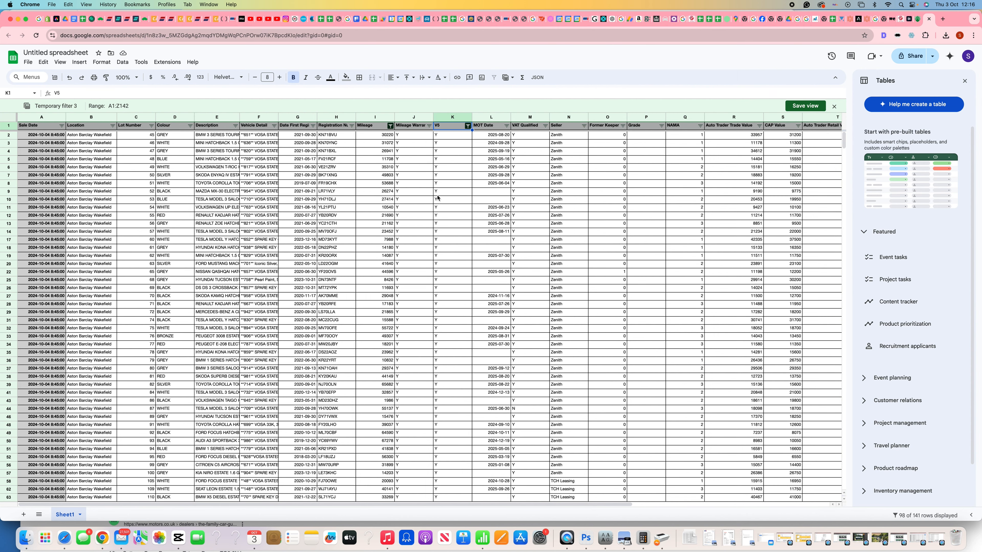
- Review the filter values available for the Former Keepers column without applying a filter
scroll(487, 135, right, 2)
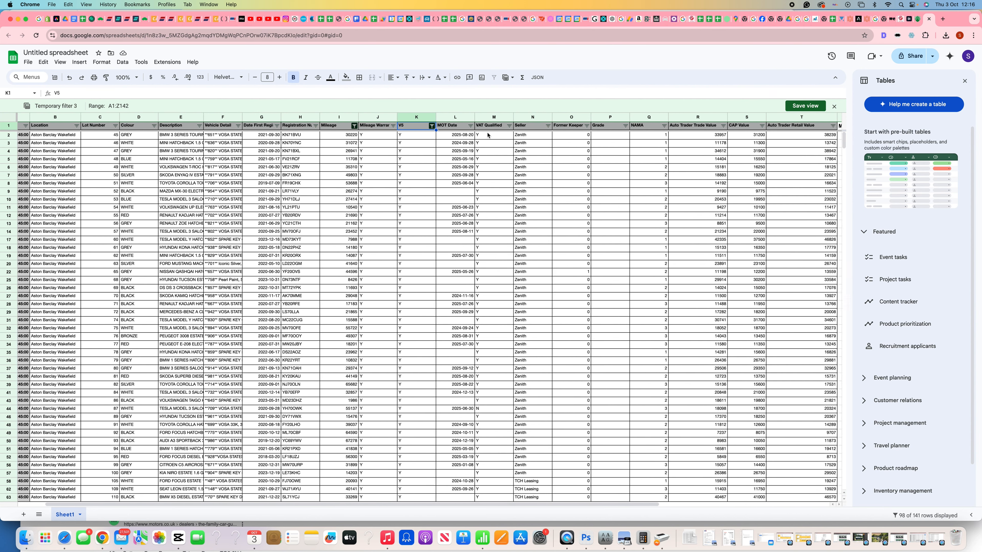
scroll(488, 135, right, 2)
scroll(480, 133, right, 4)
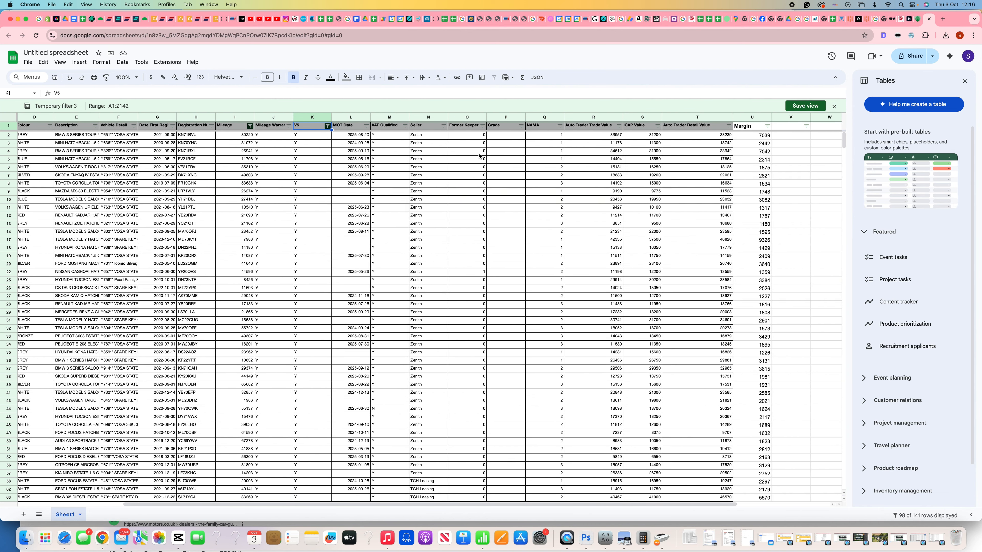
scroll(479, 156, right, 1)
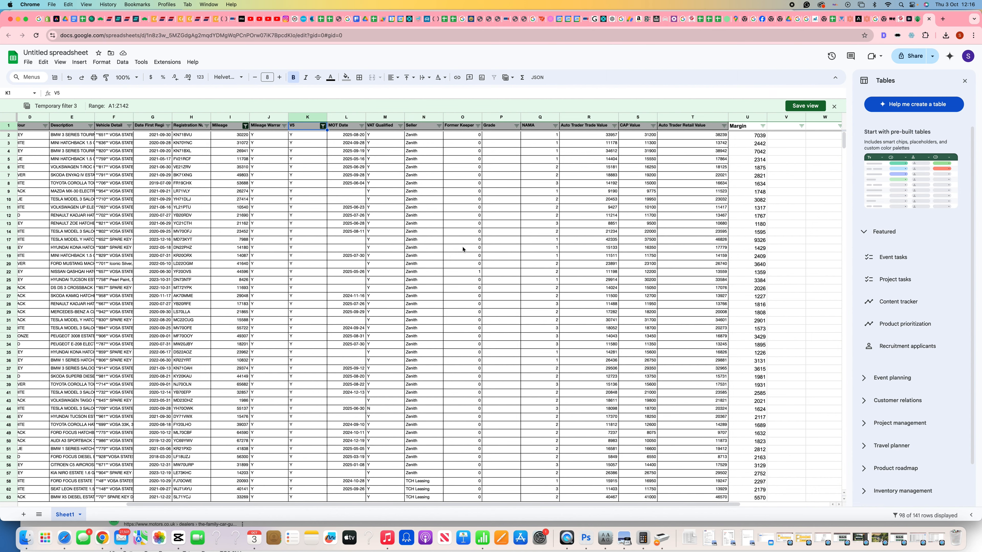
scroll(477, 249, left, 1)
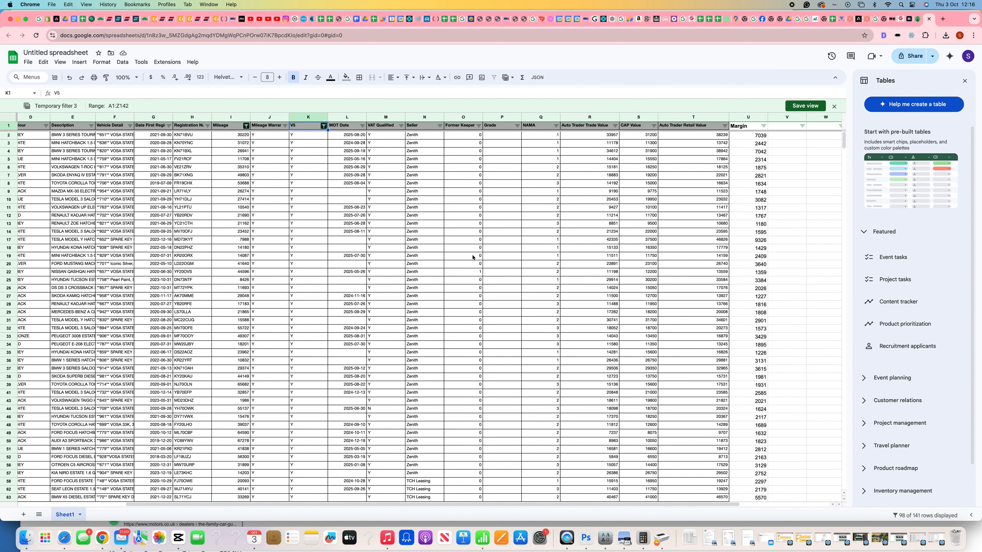
click(479, 126)
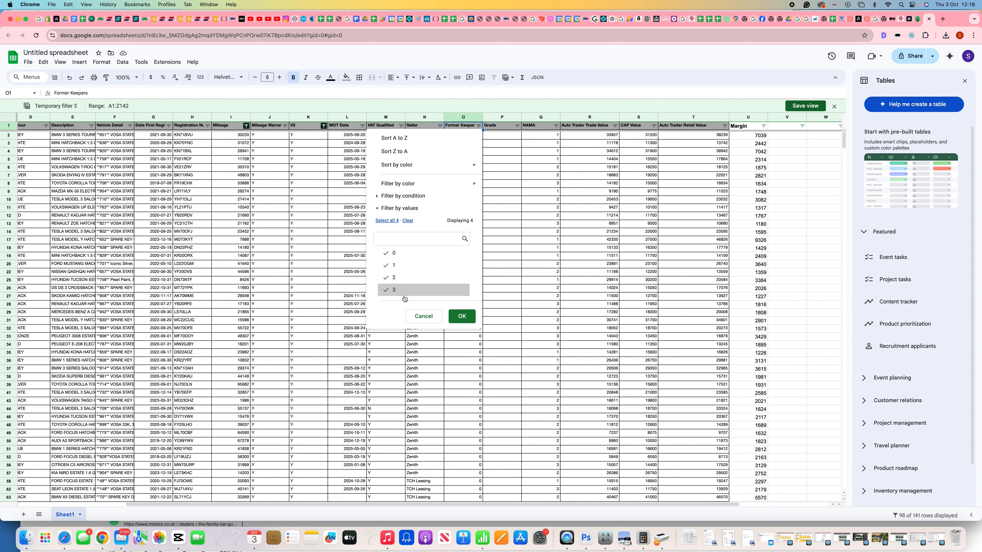
click(424, 317)
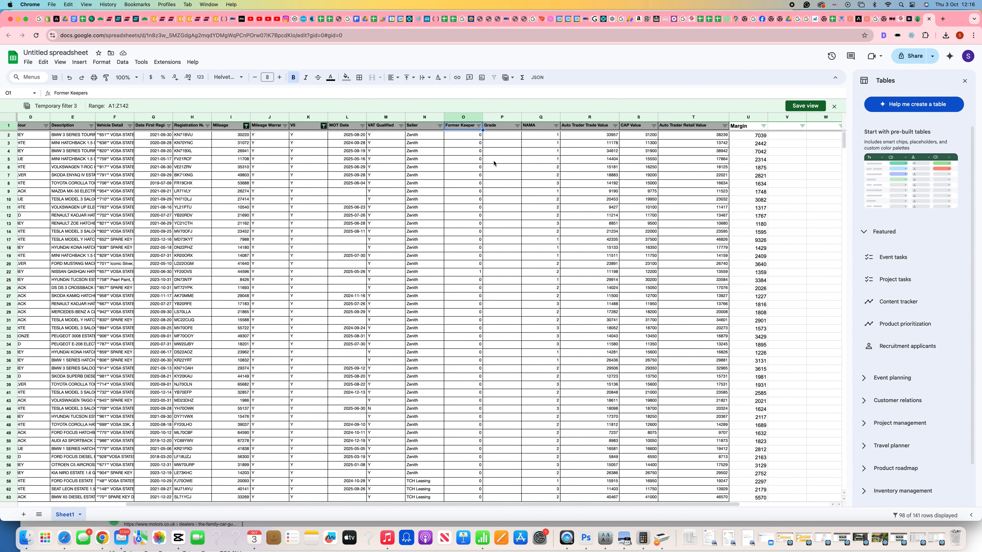
- Filter the NAMA column by values to exclude vehicles graded 4 and 5
scroll(517, 159, right, 1)
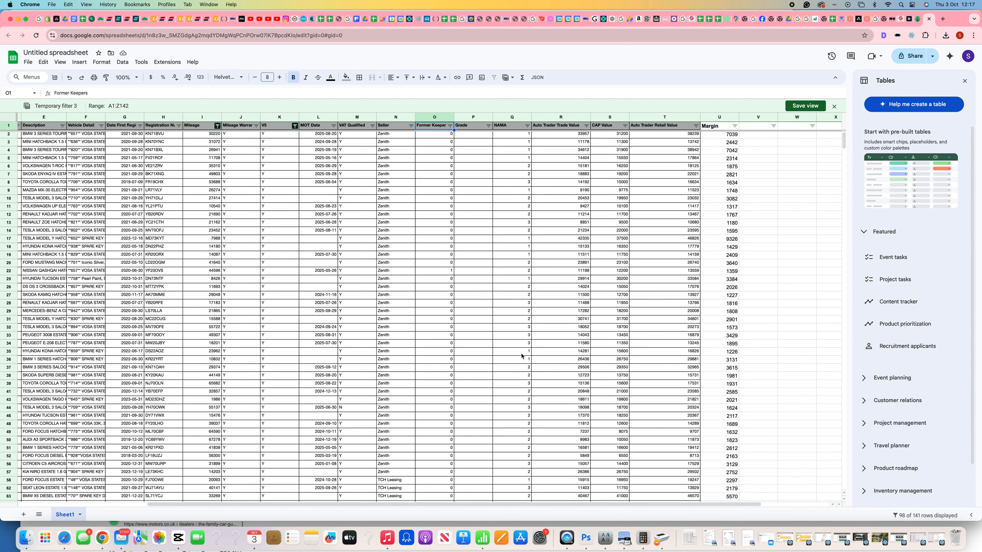
scroll(522, 356, down, 5)
scroll(522, 356, down, 4)
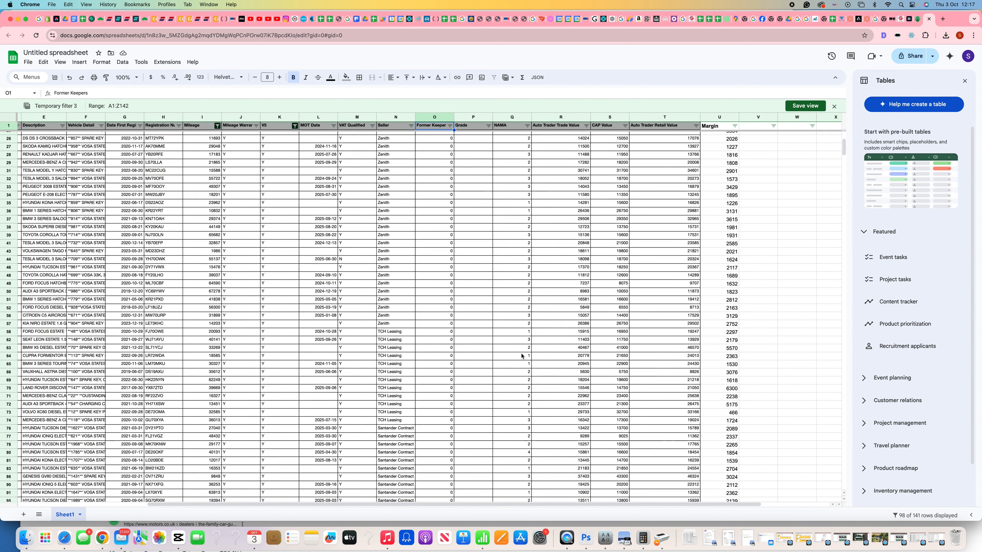
scroll(521, 356, up, 10)
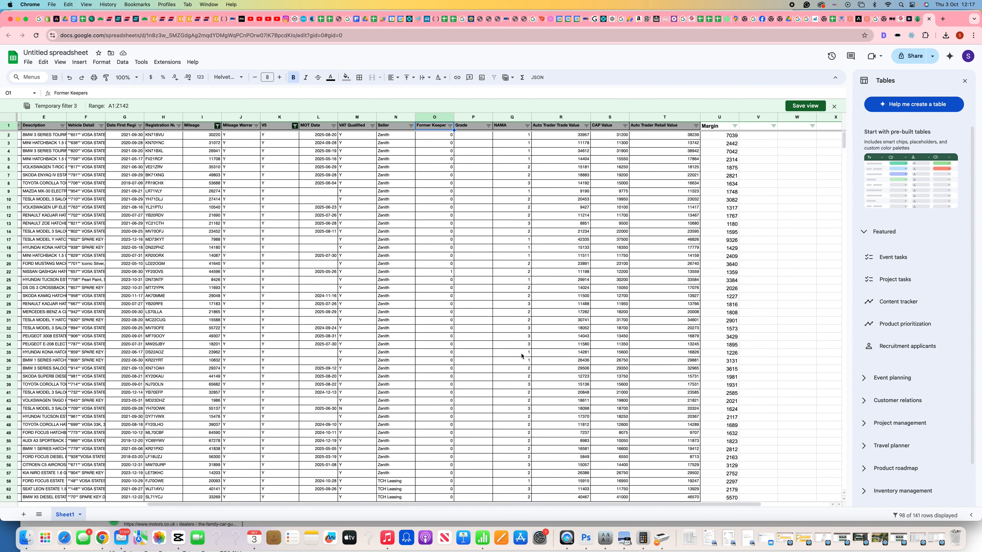
scroll(521, 356, down, 10)
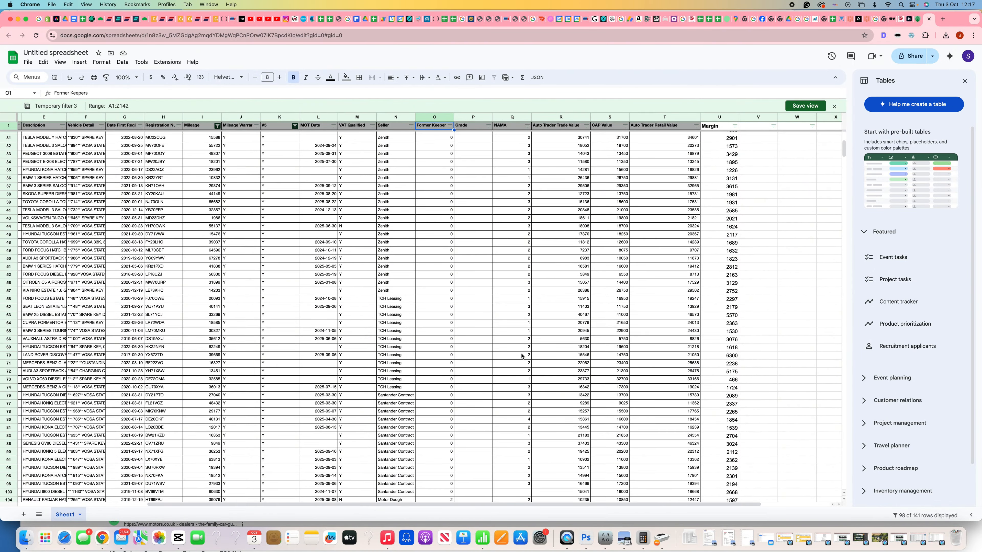
scroll(521, 356, up, 10)
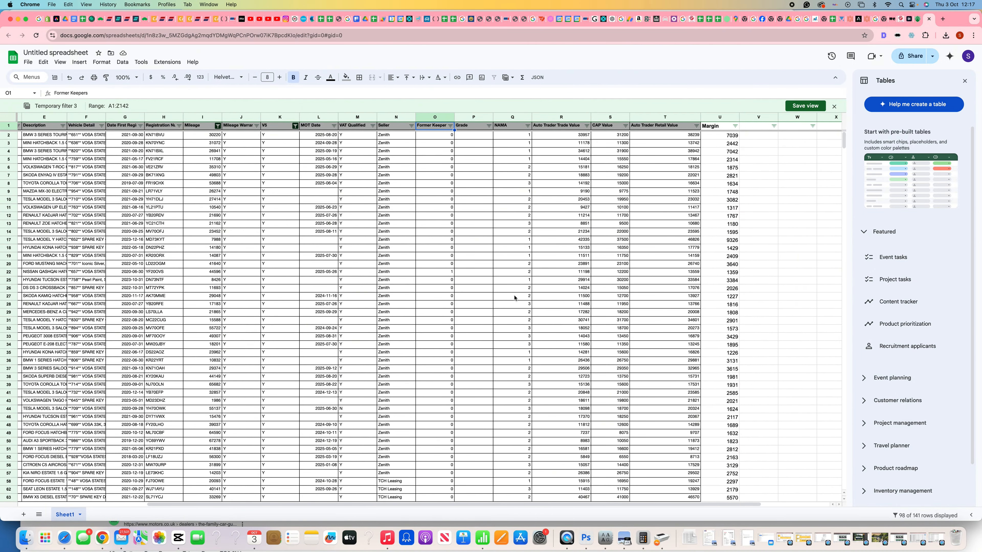
click(528, 126)
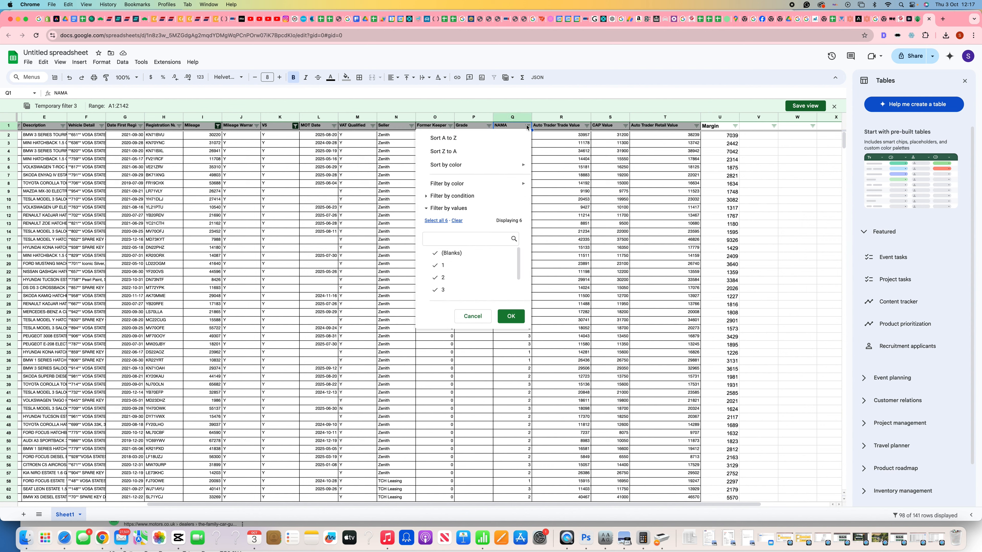
scroll(440, 288, down, 3)
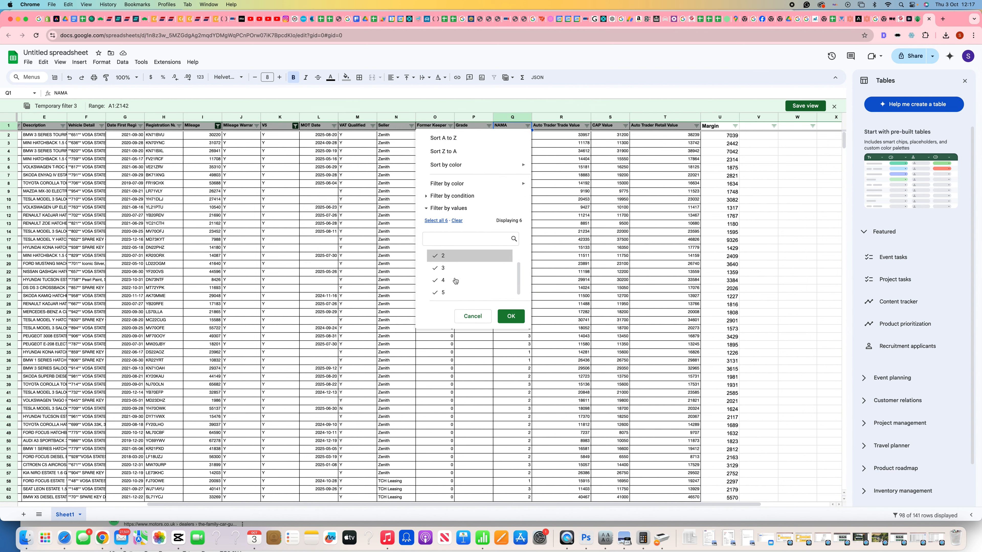
click(438, 292)
click(434, 279)
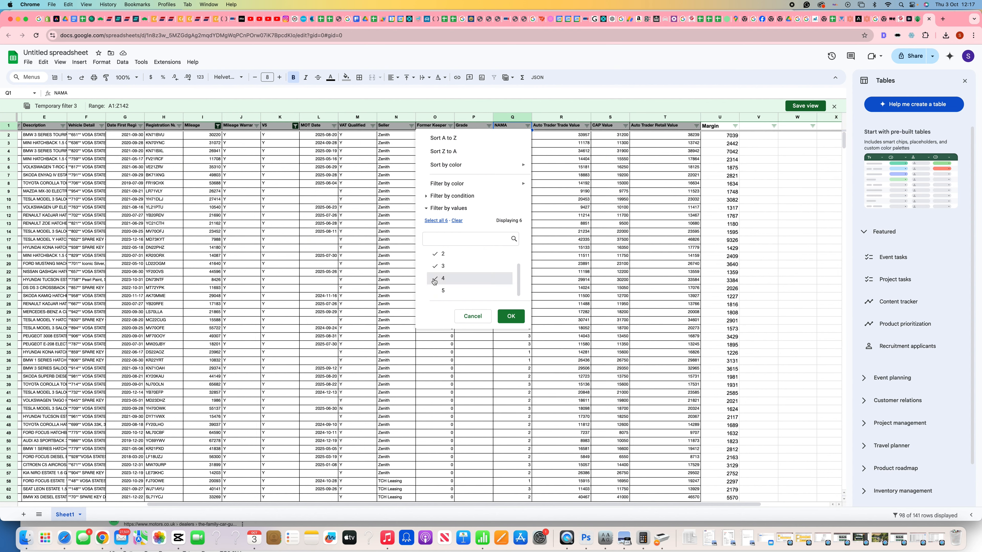
click(511, 316)
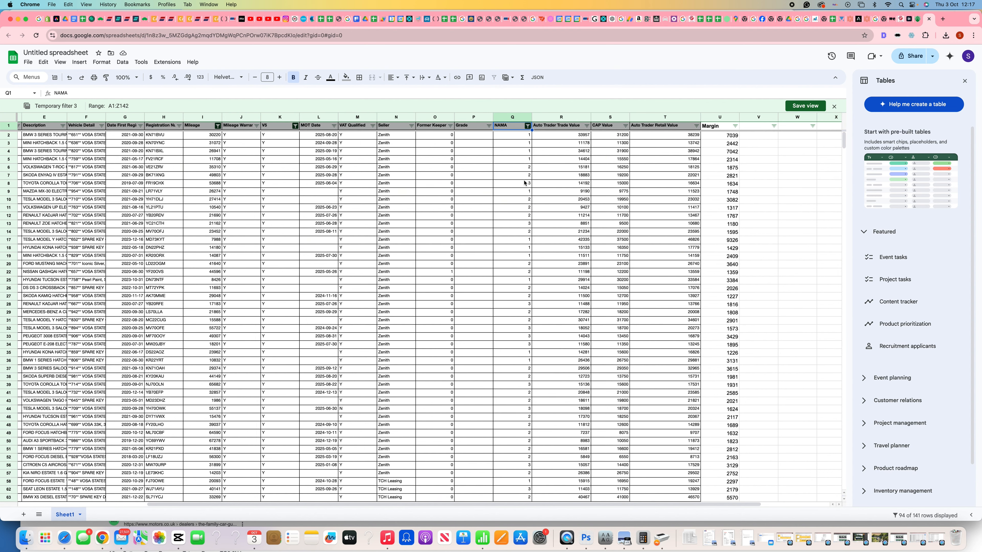
scroll(520, 183, right, 3)
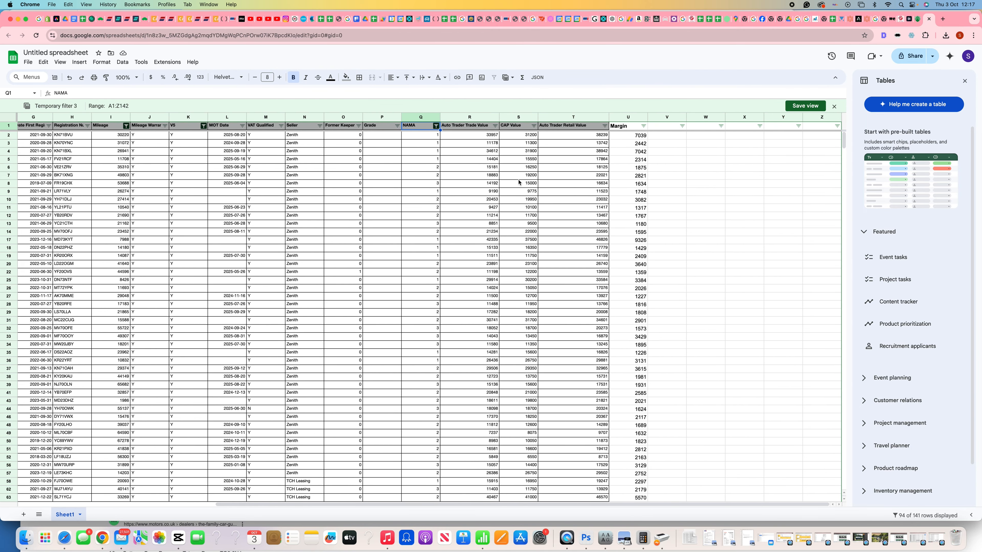